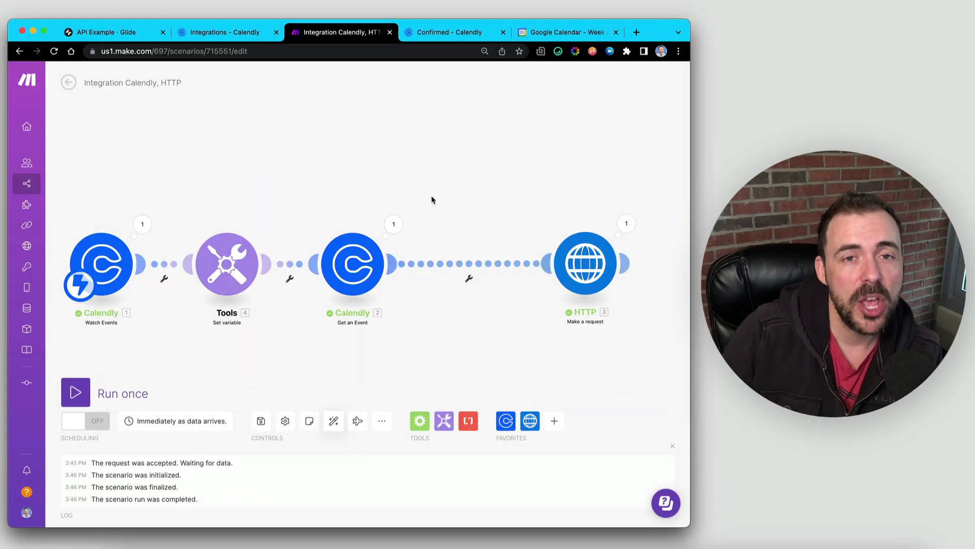
Open Show API for the Calendly Events table in Glide, then return to the Make scenario
left_click(76, 33)
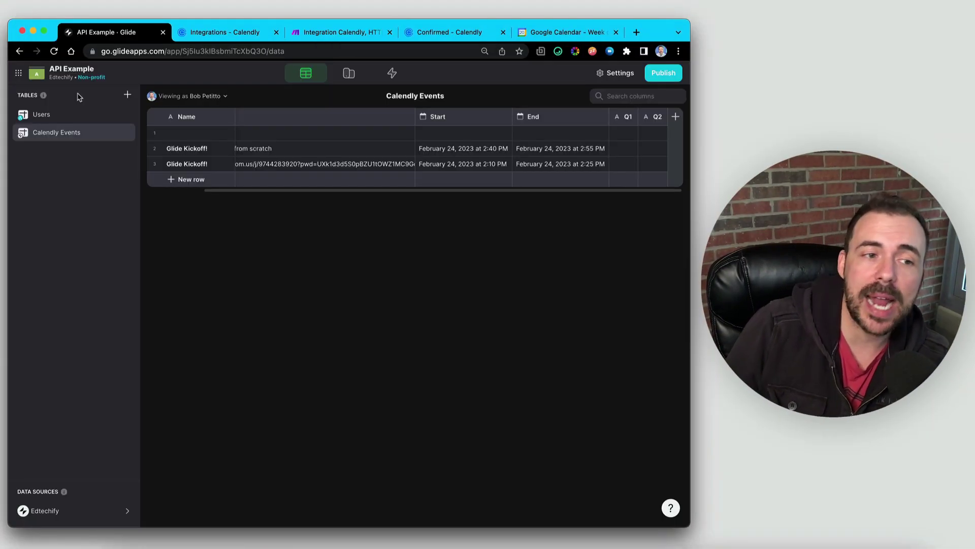
right_click(57, 134)
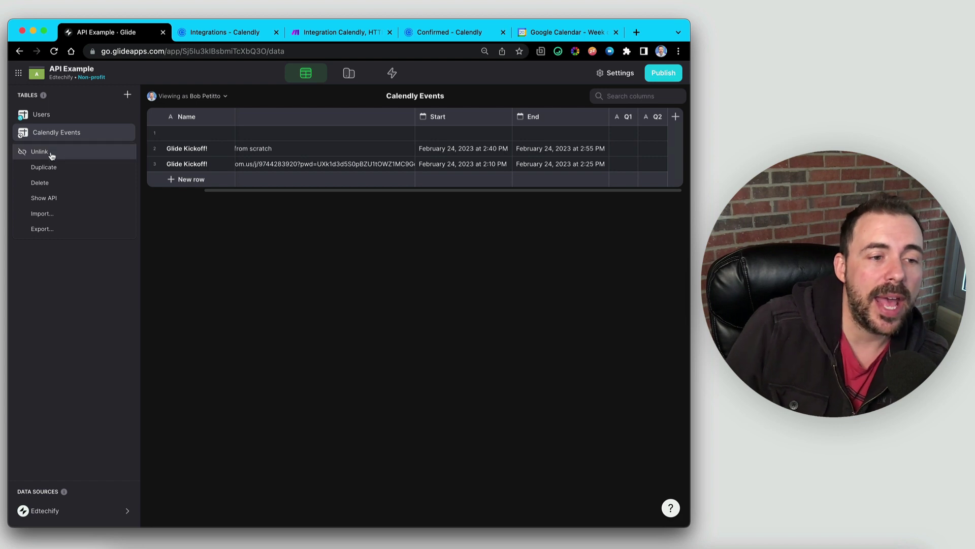
left_click(50, 202)
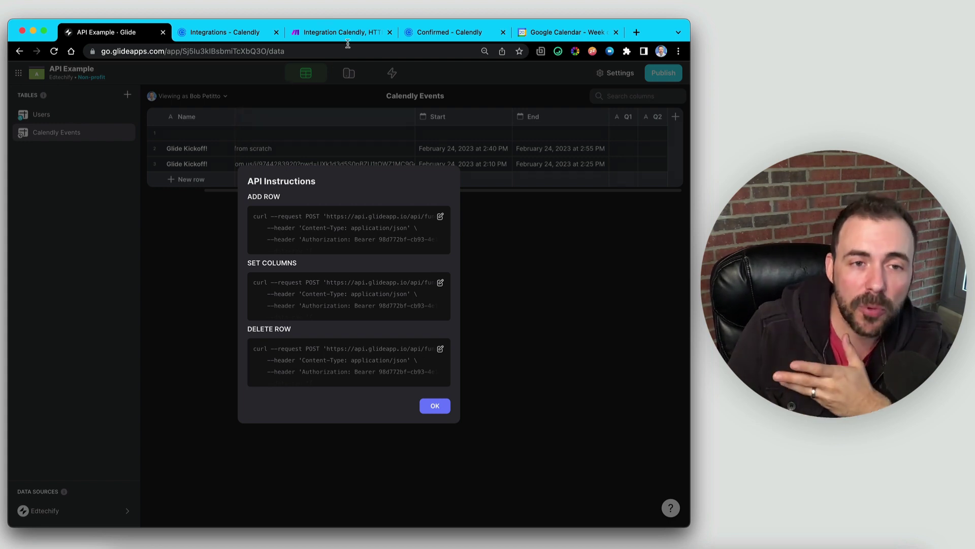
left_click(334, 33)
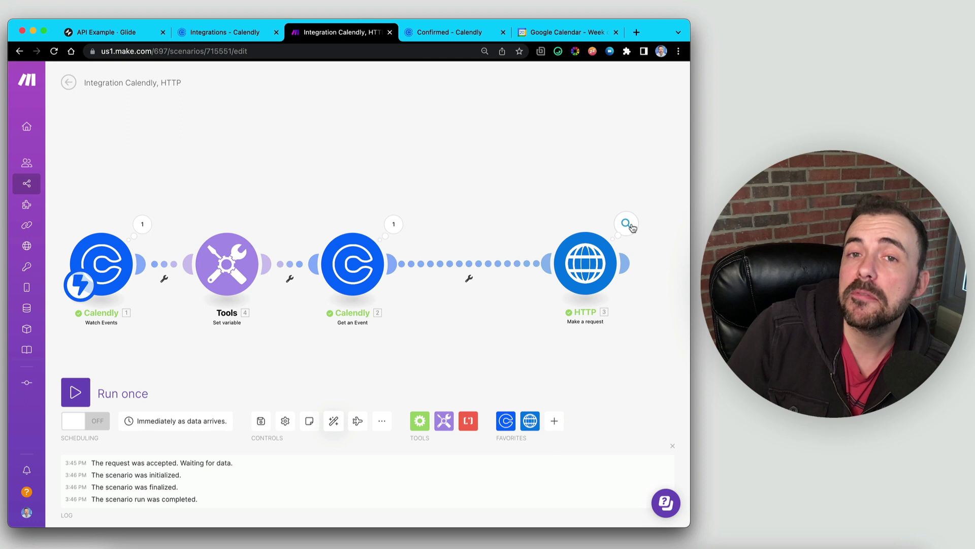
left_click(628, 224)
left_click_drag(463, 374, 480, 376)
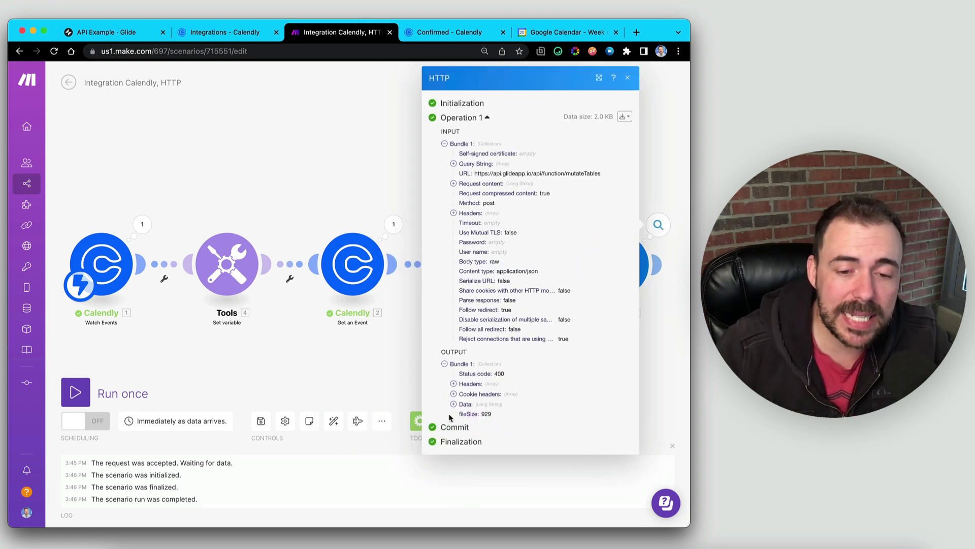
left_click(454, 404)
scroll(508, 391, "down", 3)
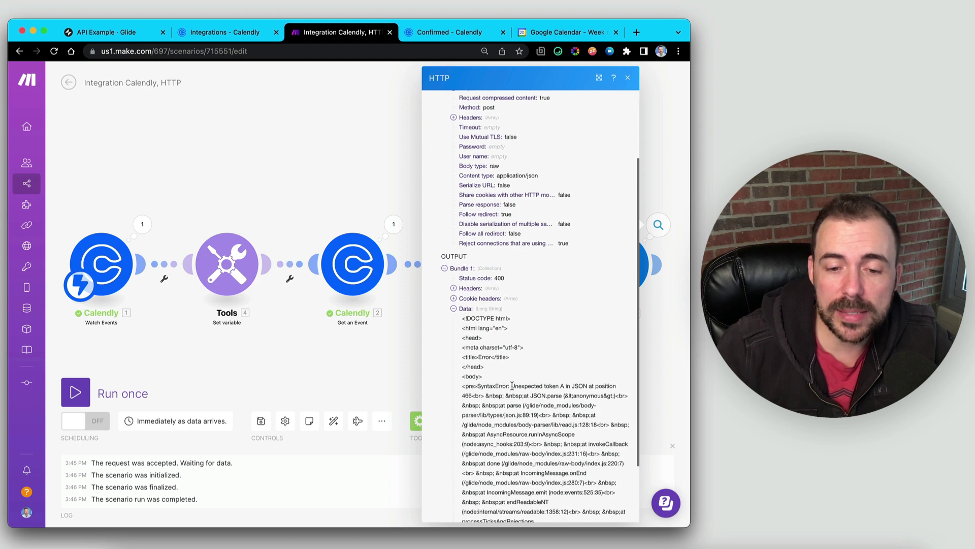
left_click_drag(512, 385, 585, 386)
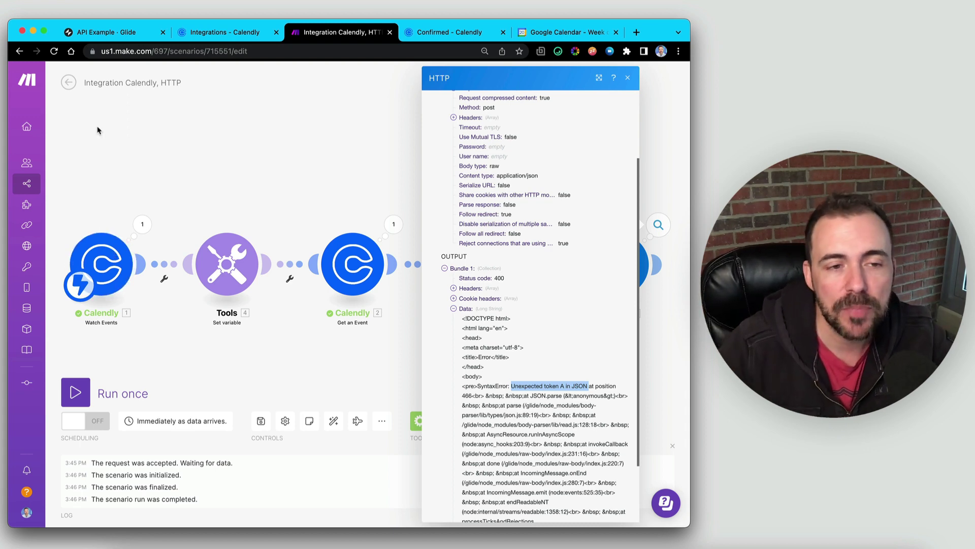
left_click(253, 167)
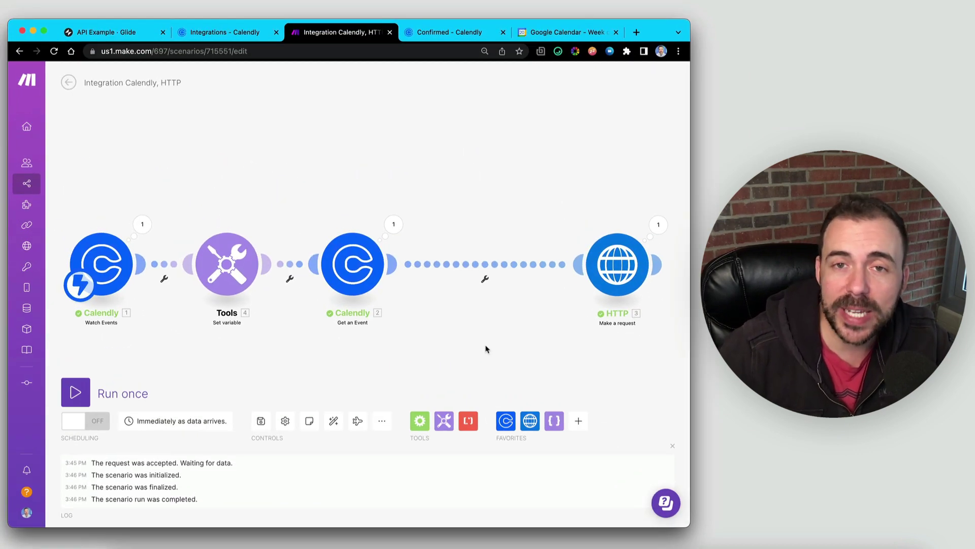
Add a JSON Create JSON module on the route between Calendly 2 and HTTP
left_click(579, 421)
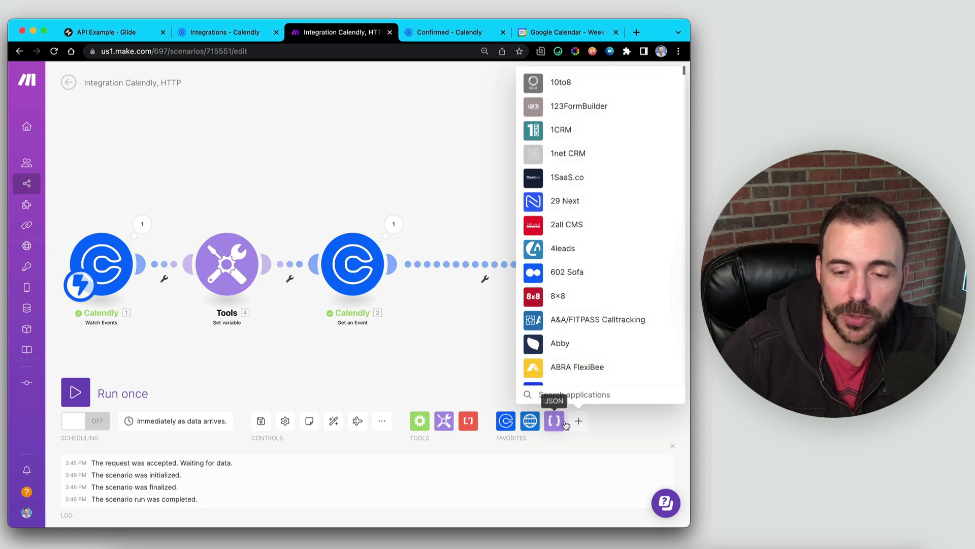
left_click(554, 421)
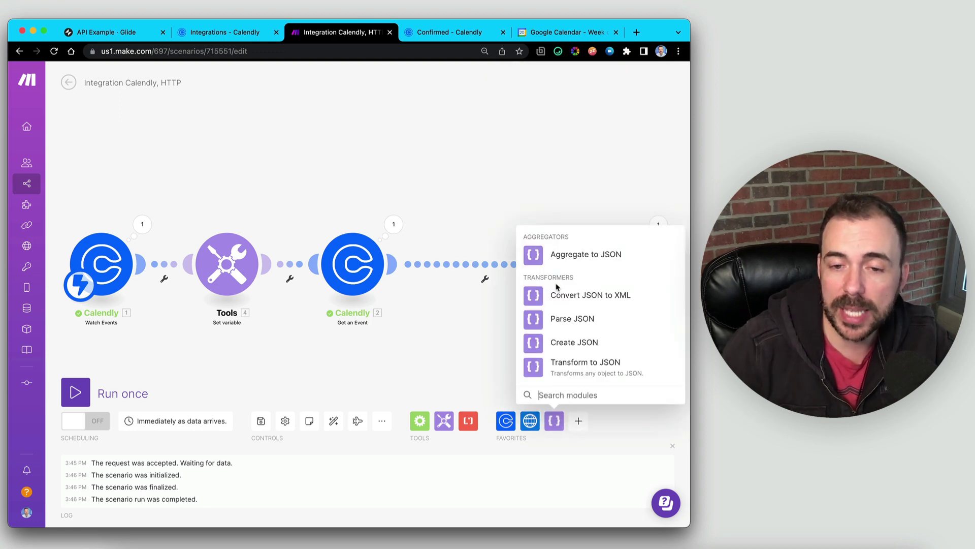
left_click(560, 350)
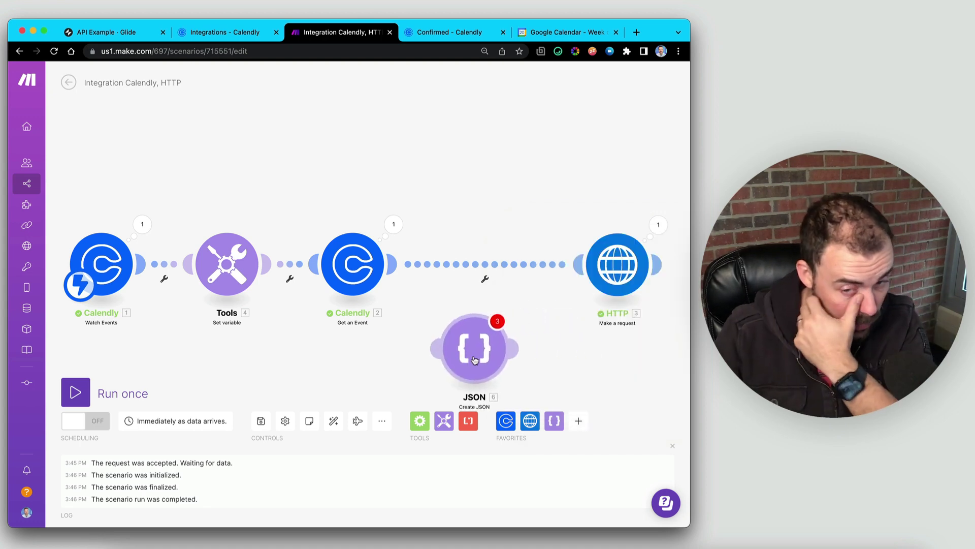
left_click(487, 273)
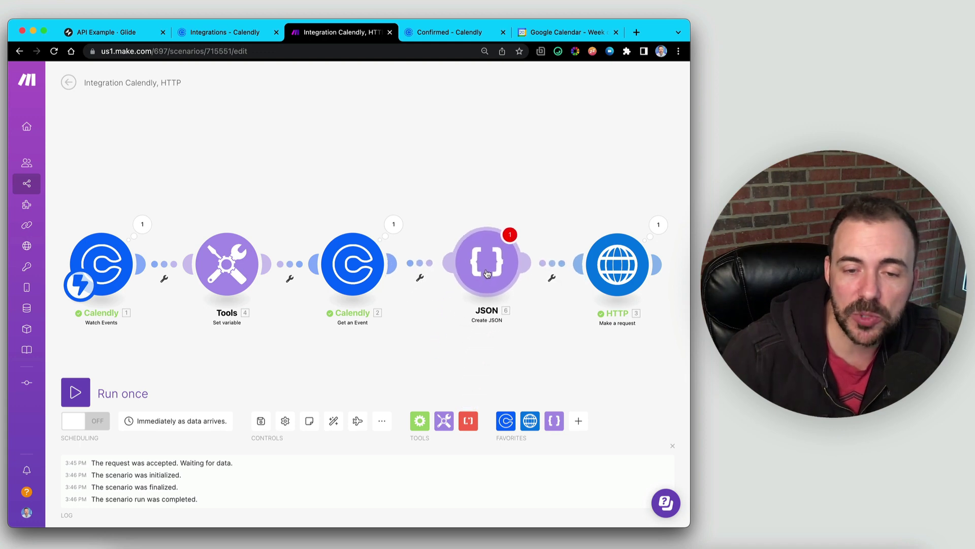
Add a new data structure named 'Glide Add' in Create JSON and open its Generate dialog
left_click(487, 273)
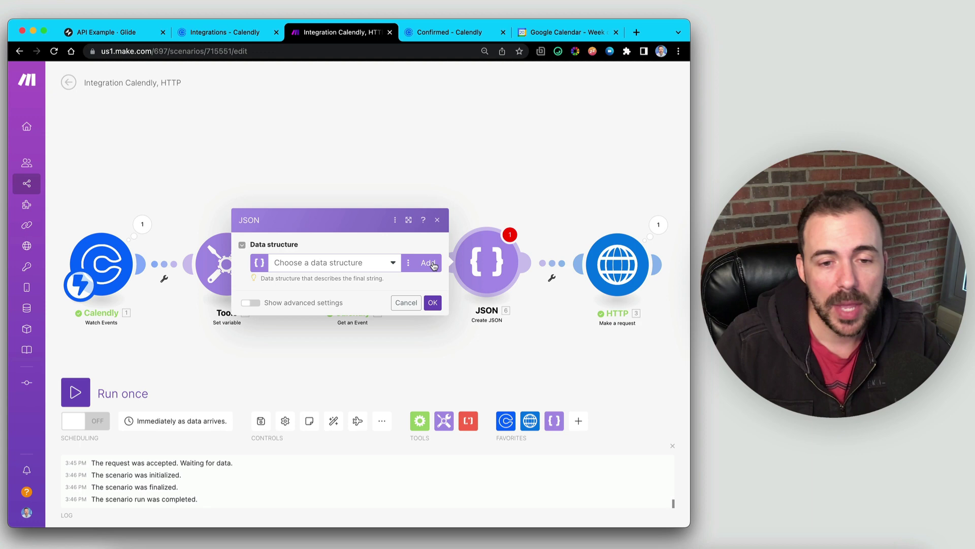
left_click(433, 263)
triple_click(541, 218)
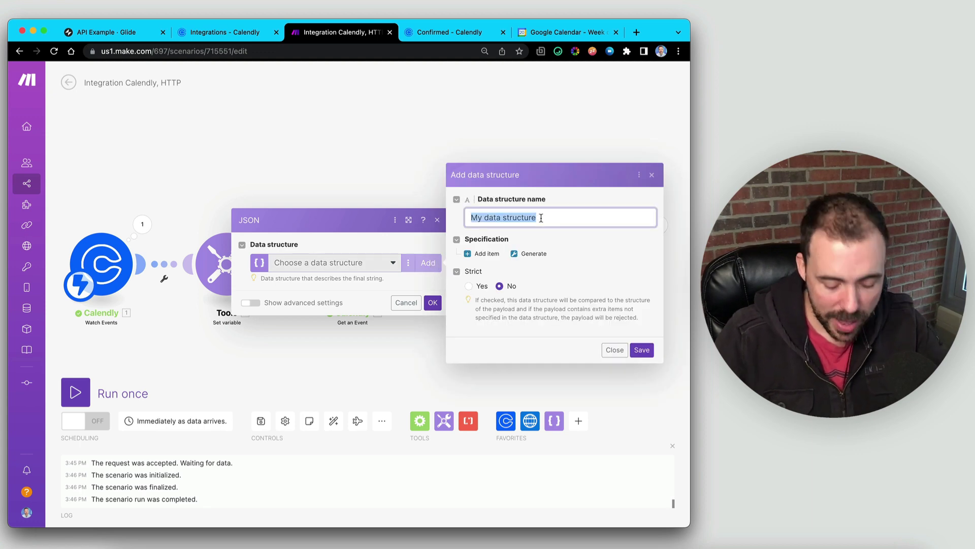
type("Glide A")
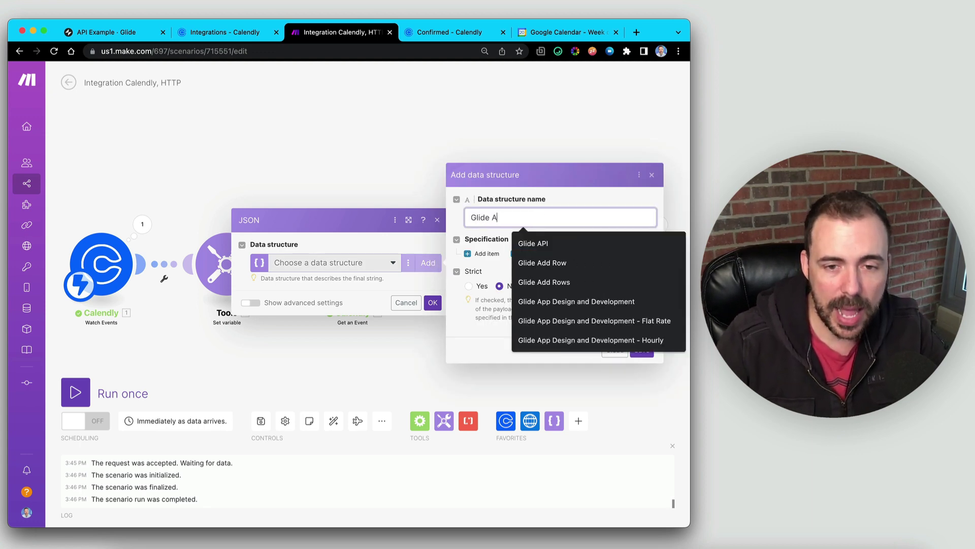
type("dd")
left_click(567, 340)
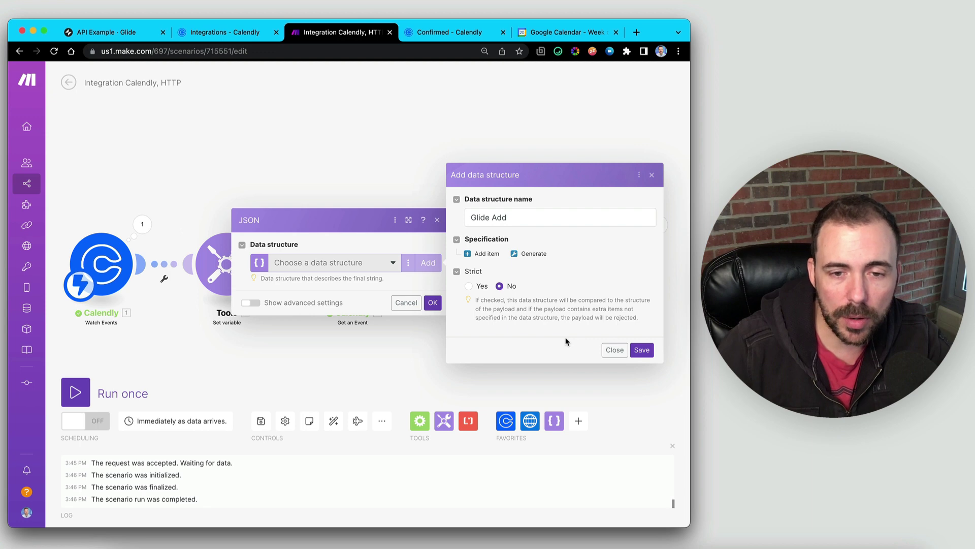
left_click(537, 258)
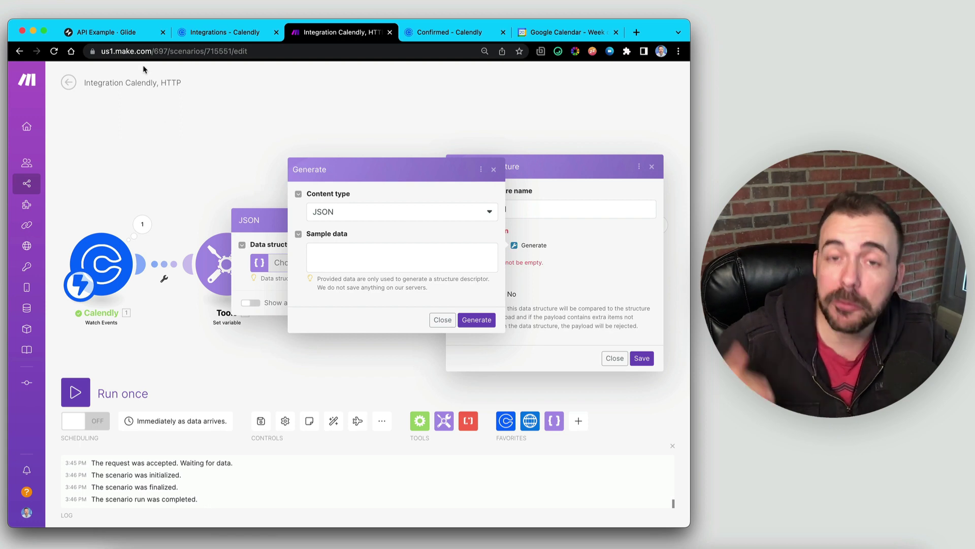
Copy the ADD ROW request from Glide's API instructions and return to Make's Sample data box
left_click(94, 28)
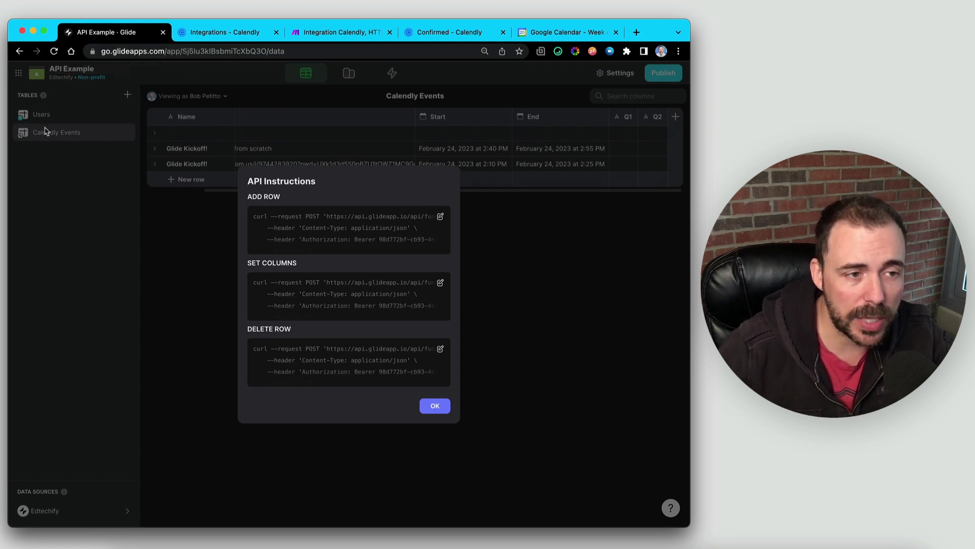
left_click_drag(247, 202, 304, 205)
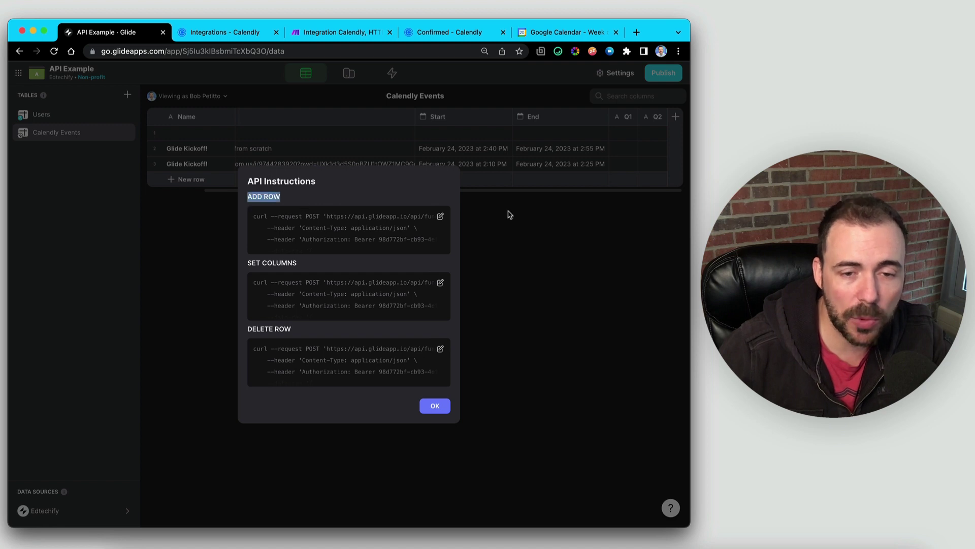
left_click(441, 217)
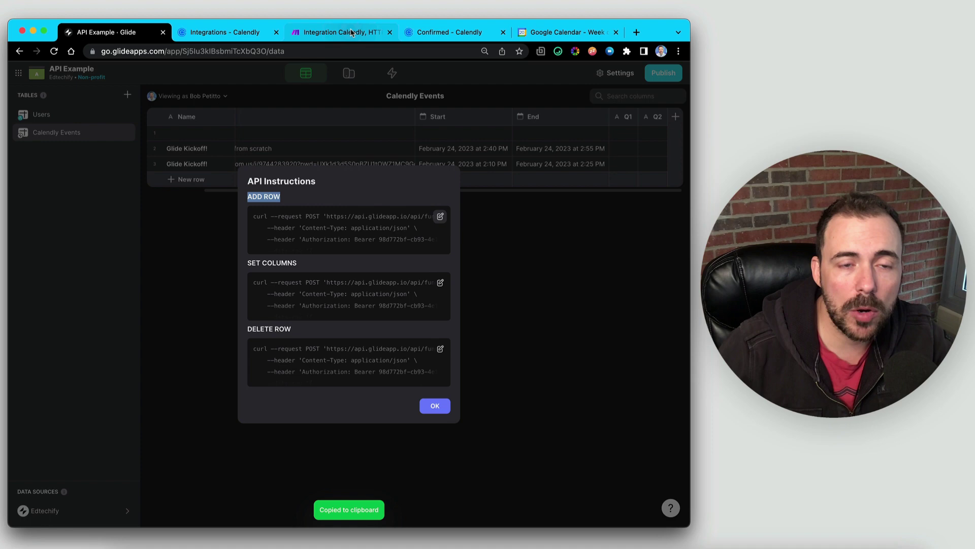
left_click(442, 33)
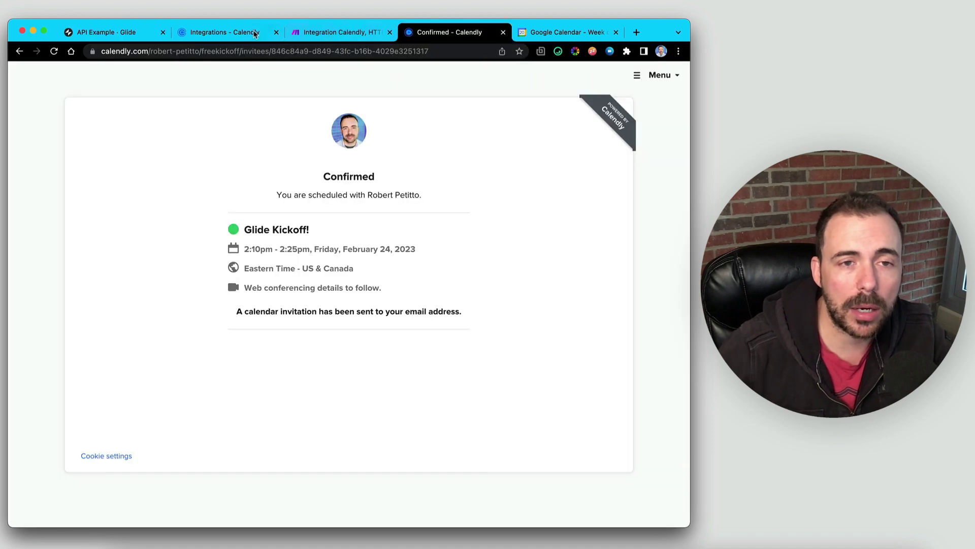
left_click(345, 32)
left_click(378, 254)
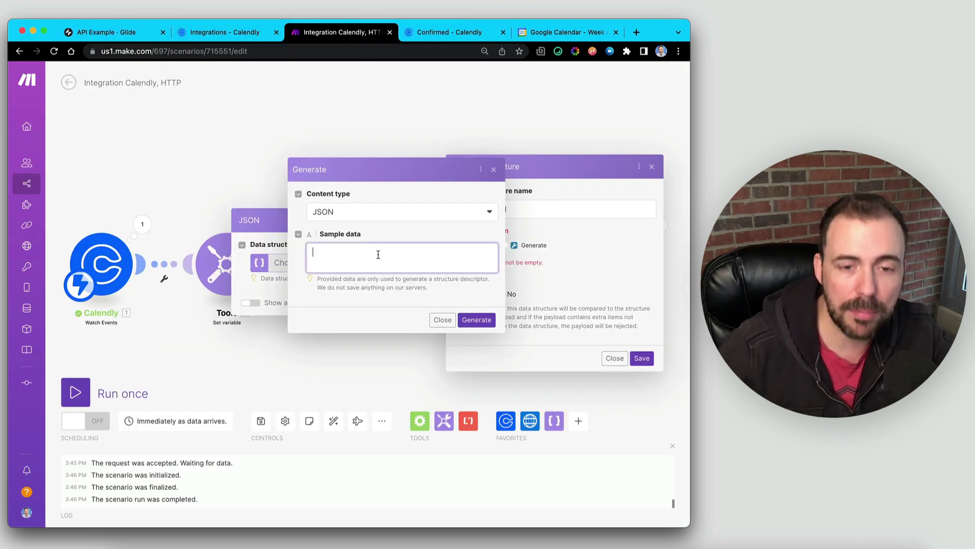
Paste the add-row request, strip the curl lines, generate, and save the Glide Add structure
key("super+v")
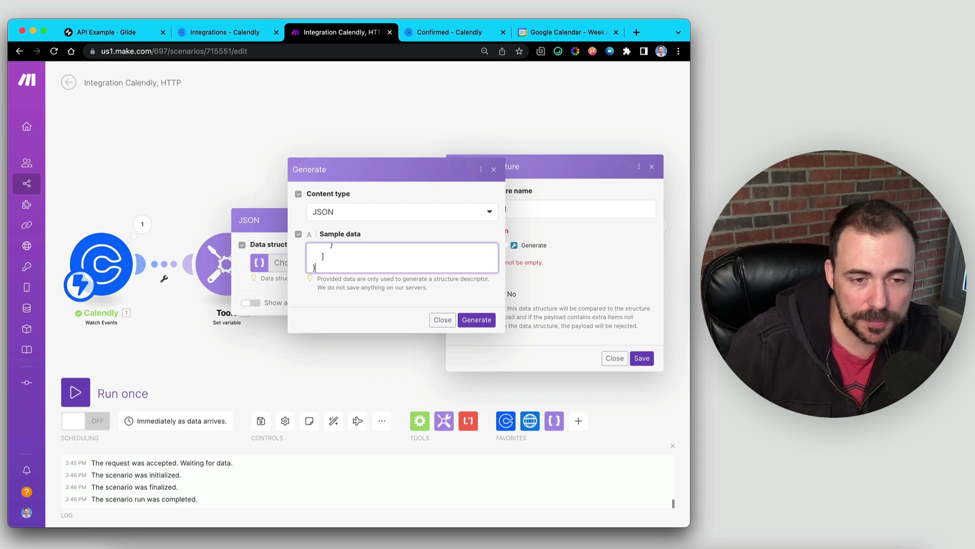
key("Up")
key("Up")
key("Up")
key("Up")
key("Up")
key("Up")
key("Up")
key("Up")
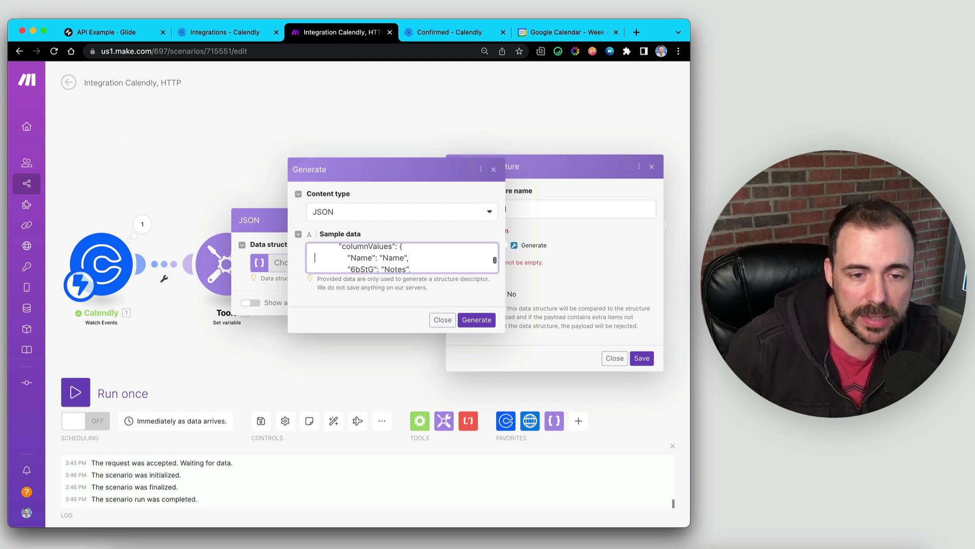
key("Up")
key("Up")
key("Up")
key("Up")
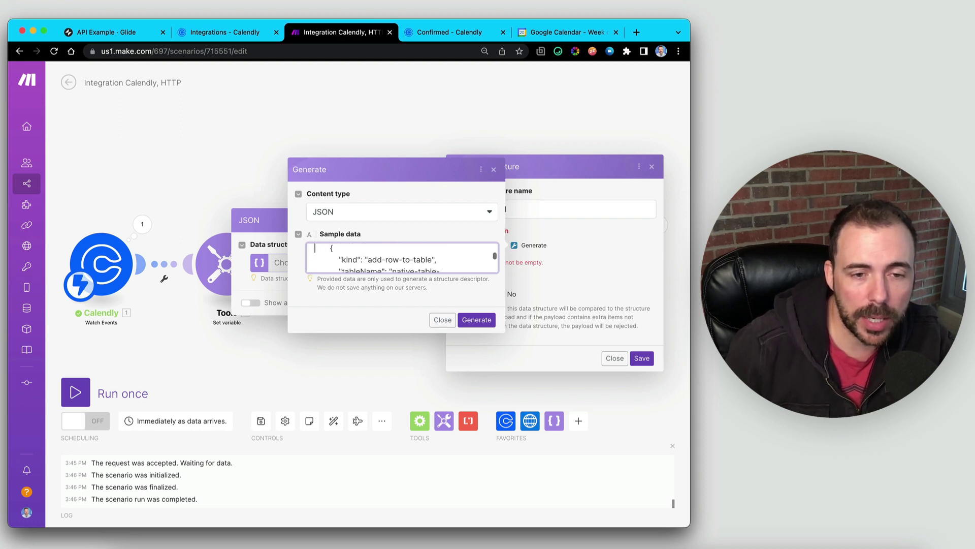
key("Up")
key("Up")
key("Up")
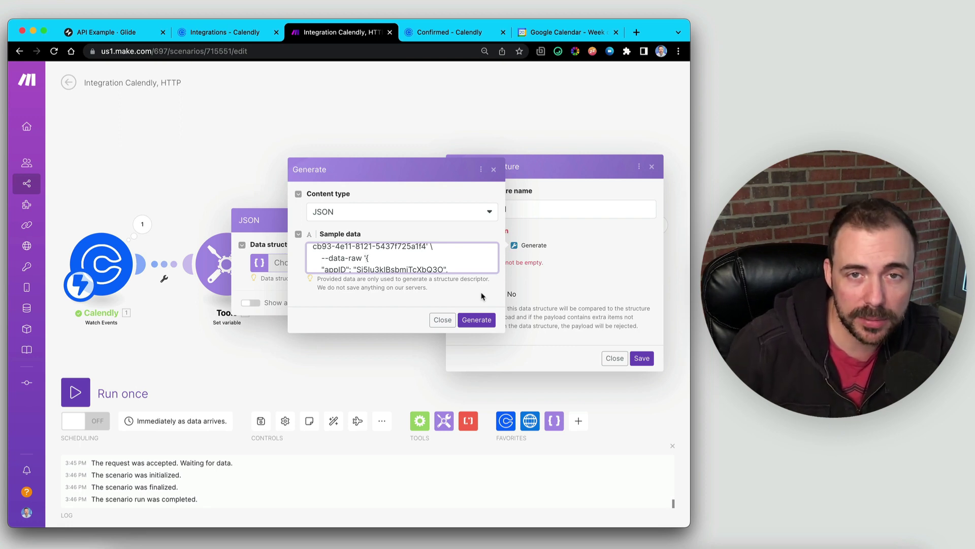
key("BackSpace")
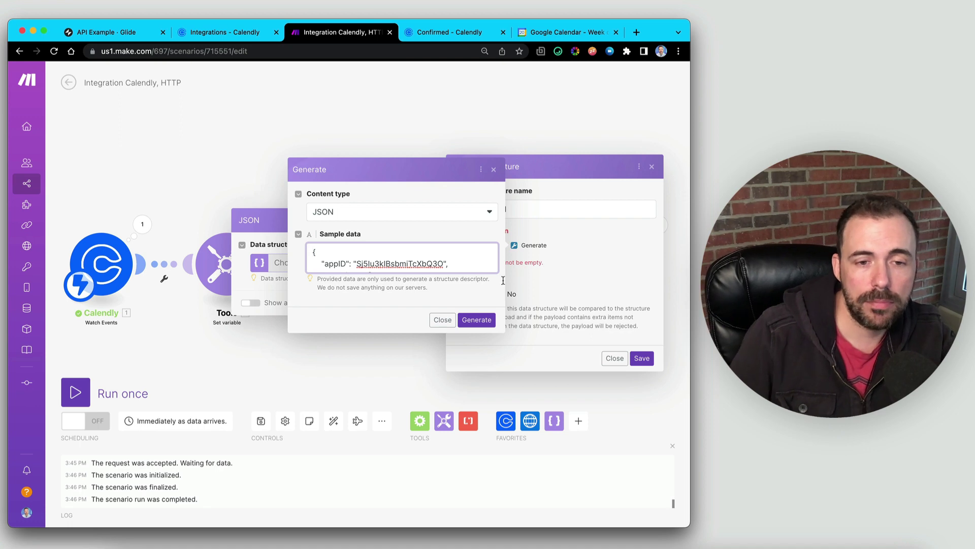
left_click(481, 319)
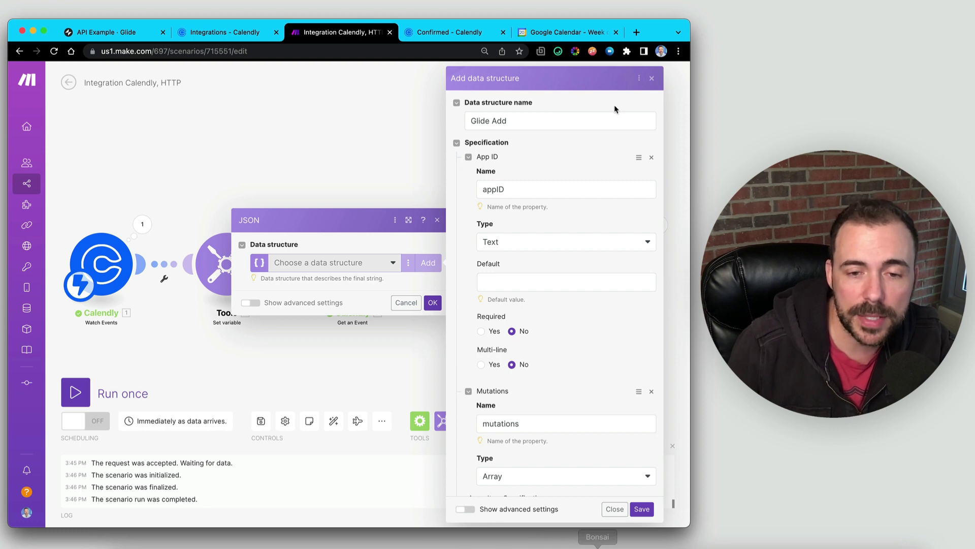
left_click(642, 509)
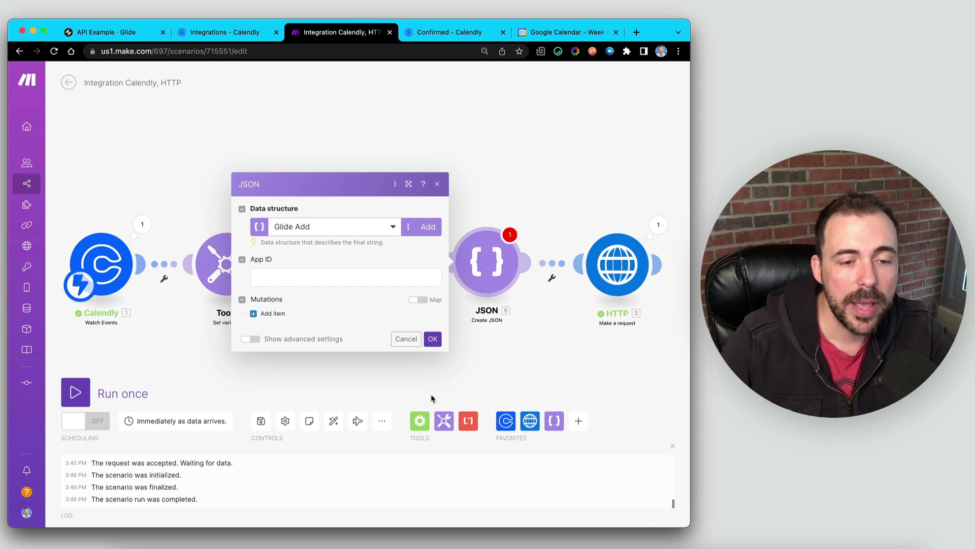
Focus App ID in Make, then copy the ADD ROW curl request again from Glide
left_click(274, 277)
left_click(115, 33)
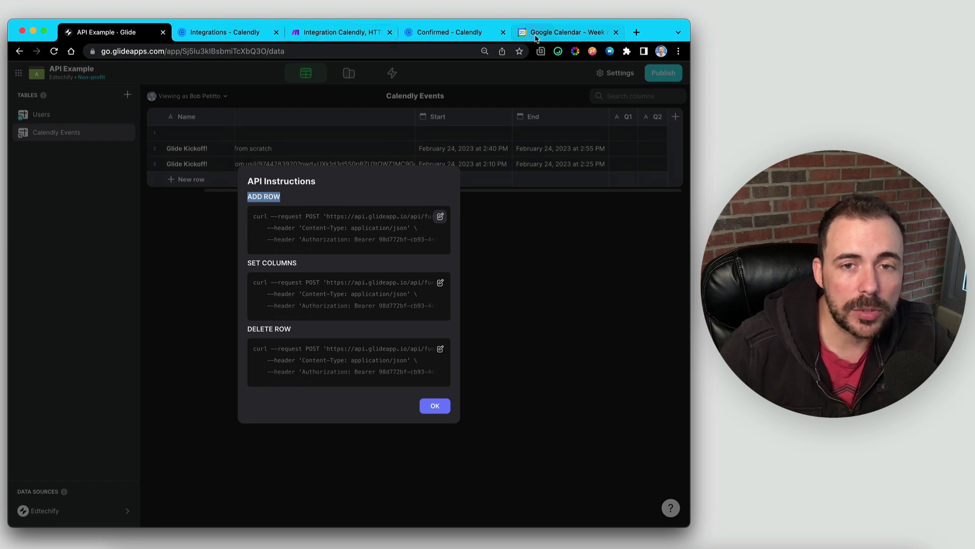
left_click(370, 234)
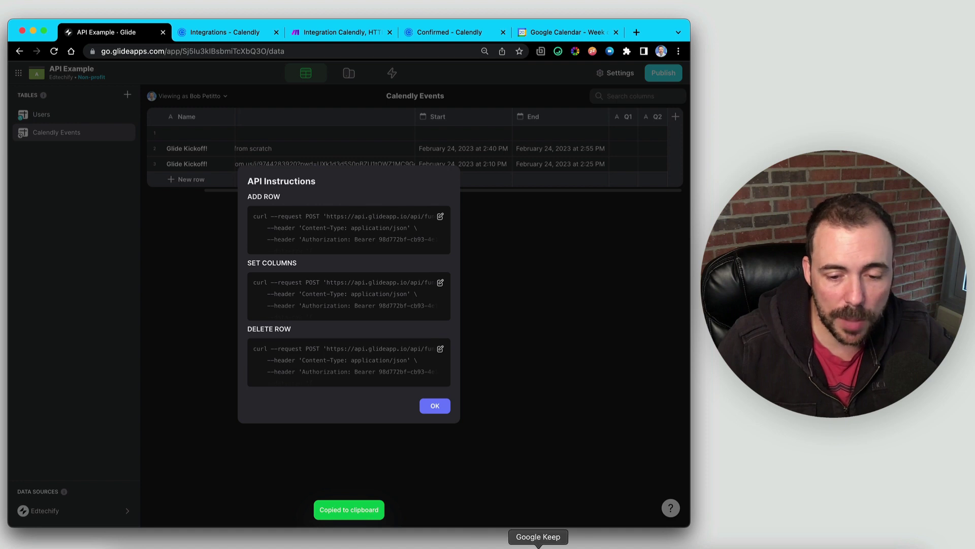
left_click(559, 546)
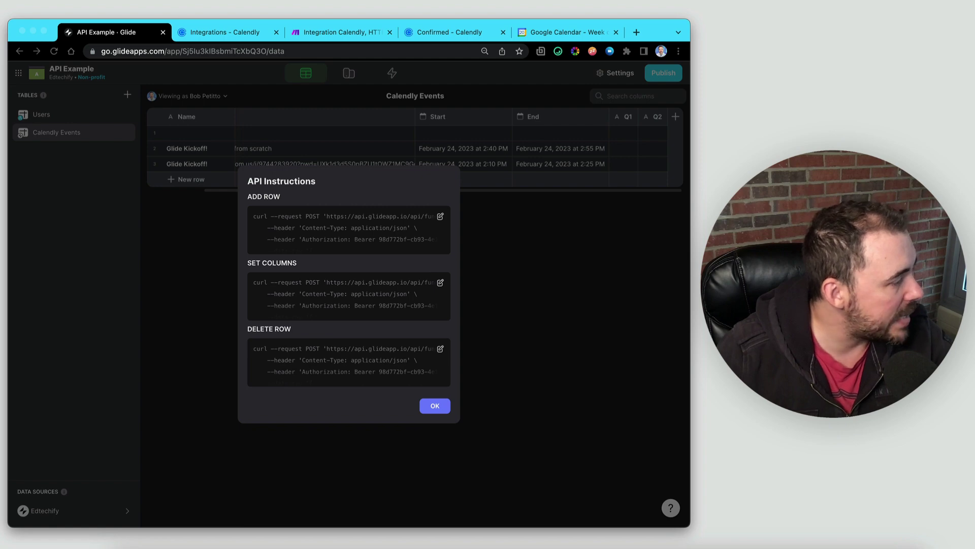
Paste the Glide app ID and add a first mutation with kind add-row-to-table
left_click(343, 34)
key("ctrl+v")
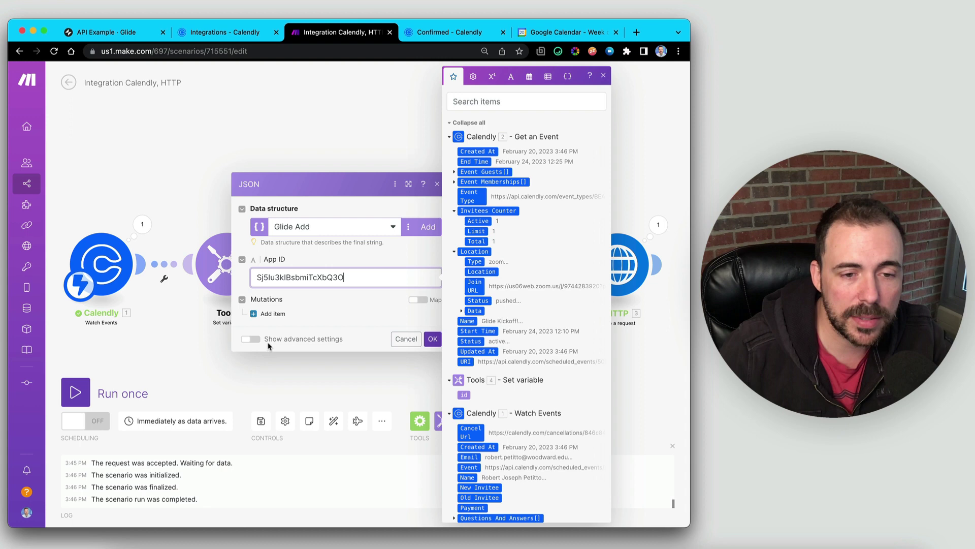
left_click(255, 314)
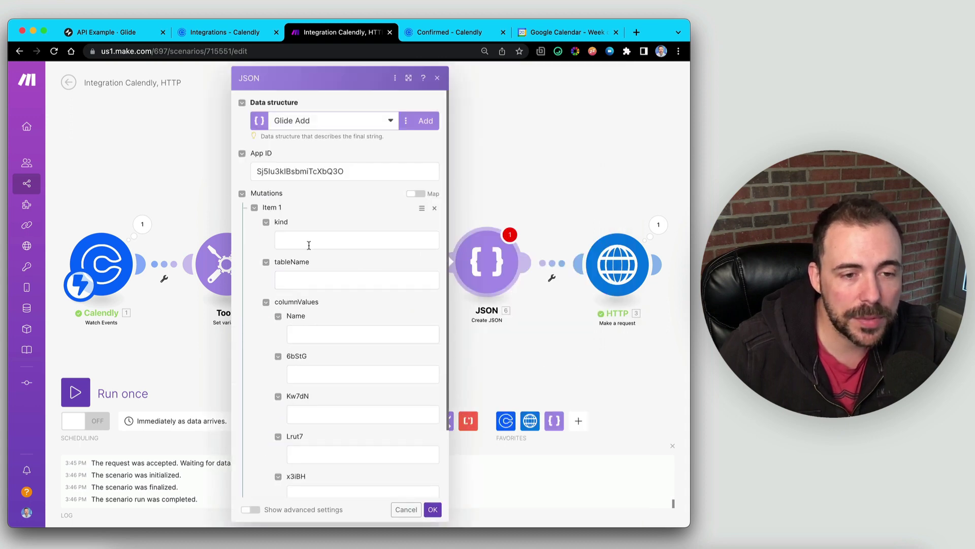
left_click(308, 245)
key("super+Tab")
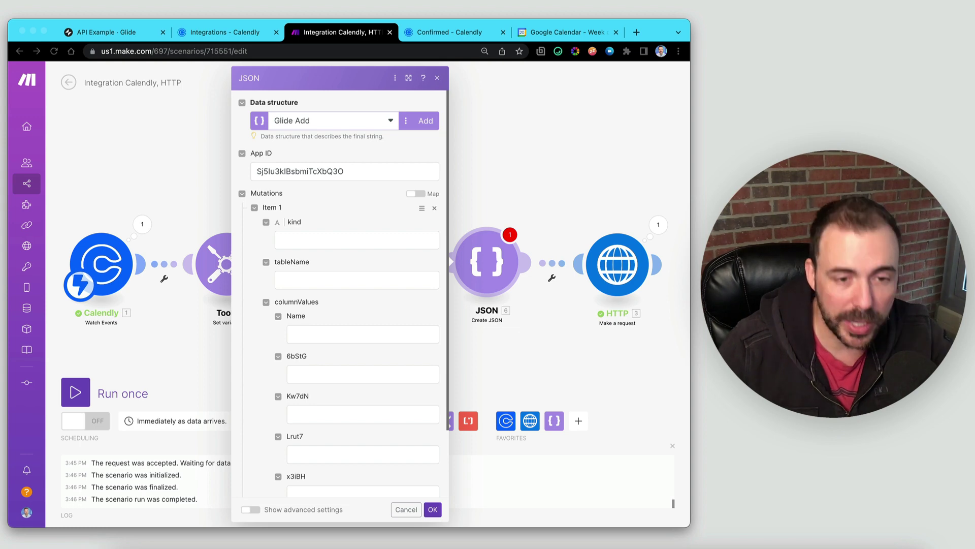
left_click(324, 251)
key("super+v")
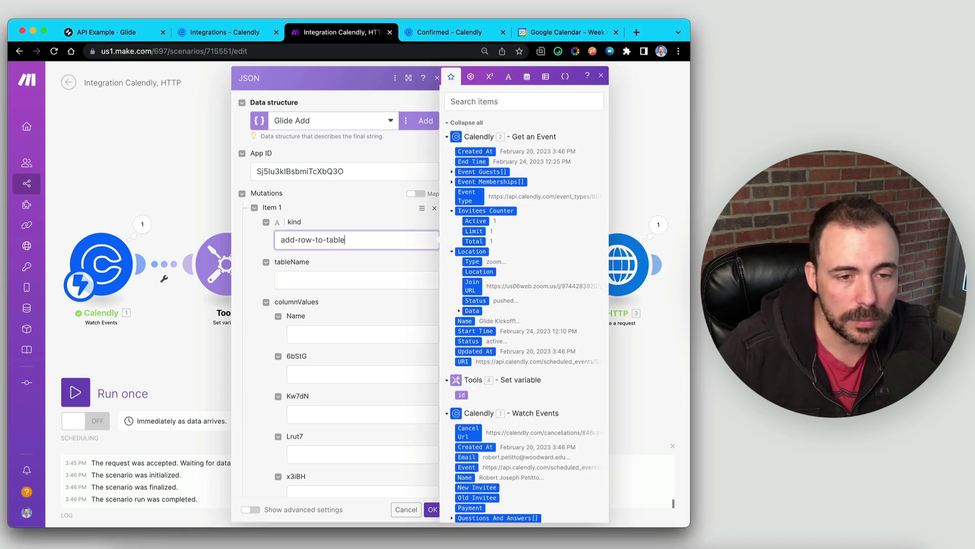
Paste the Glide table name into tableName and check the HTTP request body for comparison
key("super+Tab")
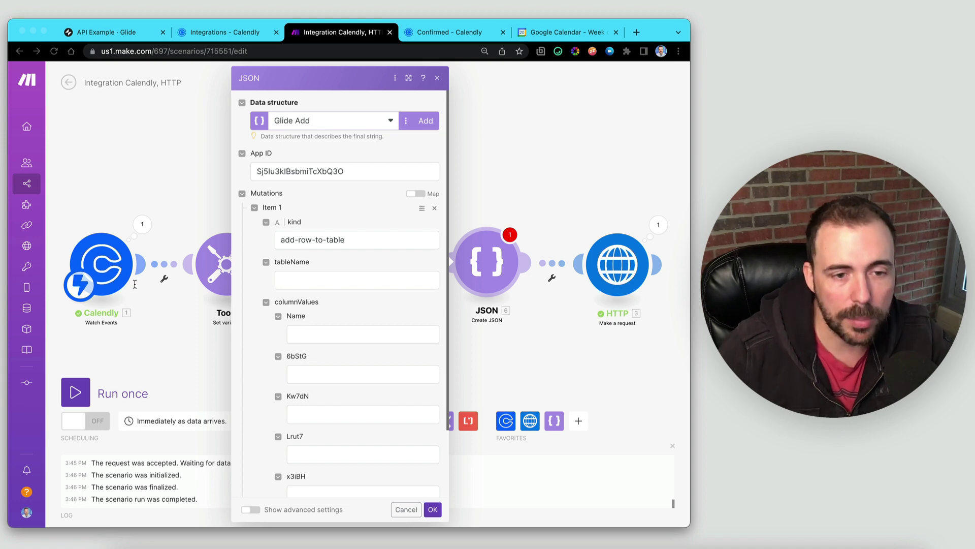
left_click(419, 290)
key("super+v")
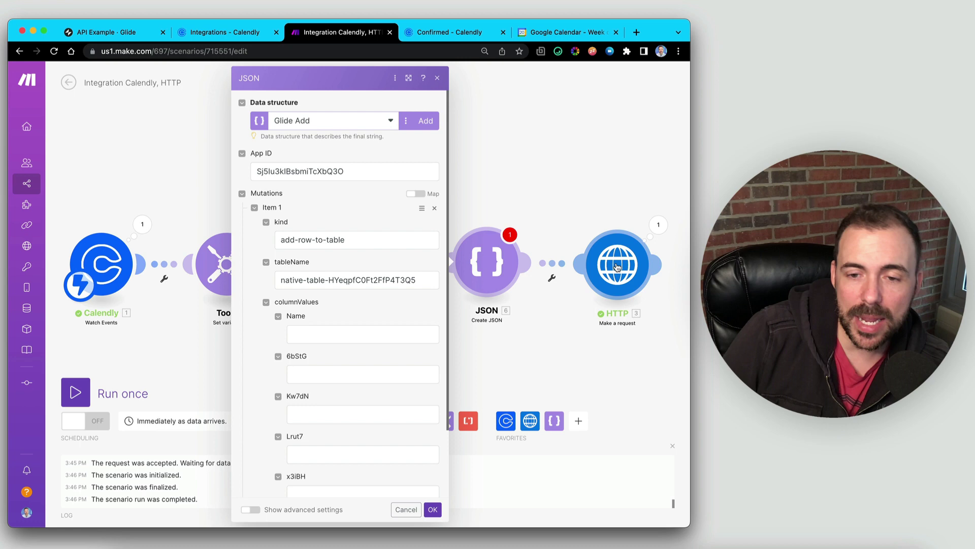
left_click(617, 267)
scroll(495, 288, "down", 5)
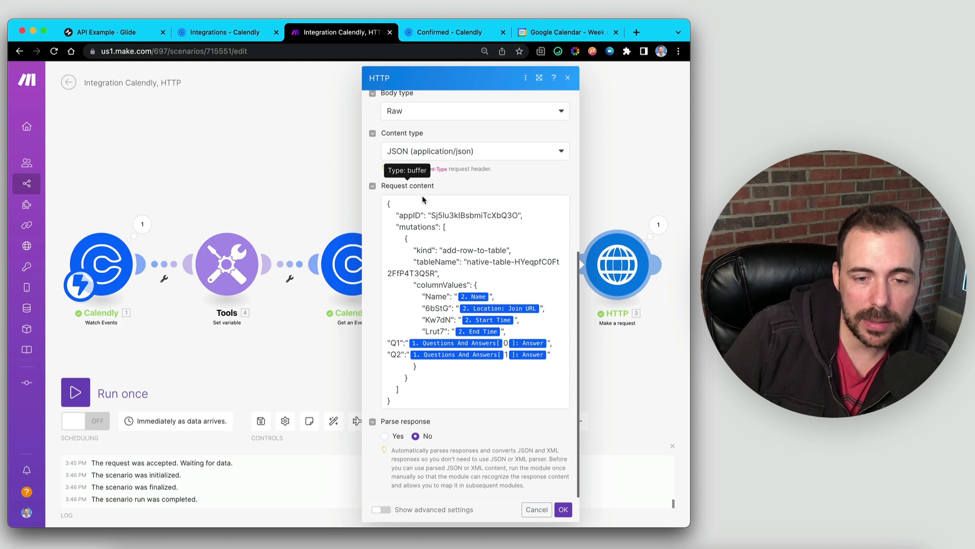
left_click(625, 176)
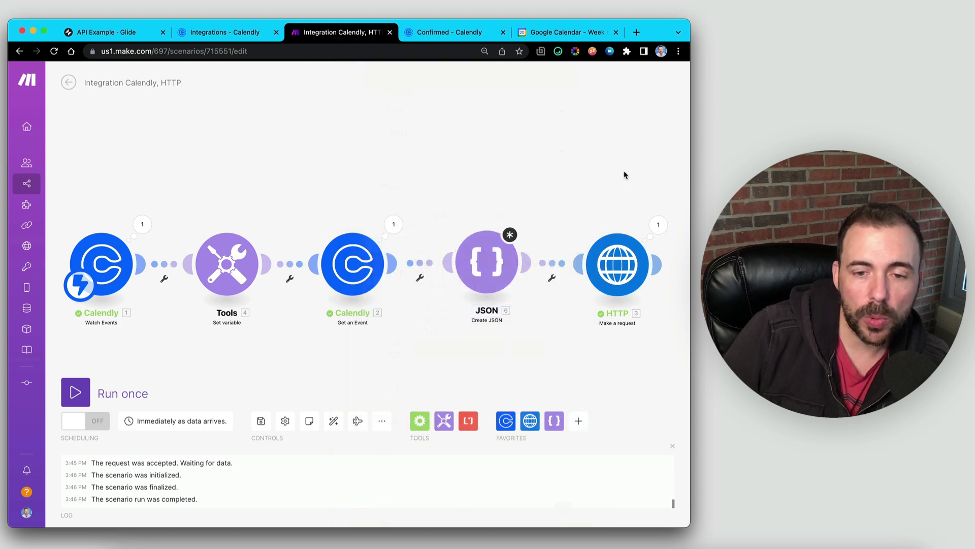
Map 1.name, 2.name, start/end times and both Calendly answers into columnValues, then confirm
left_click(481, 269)
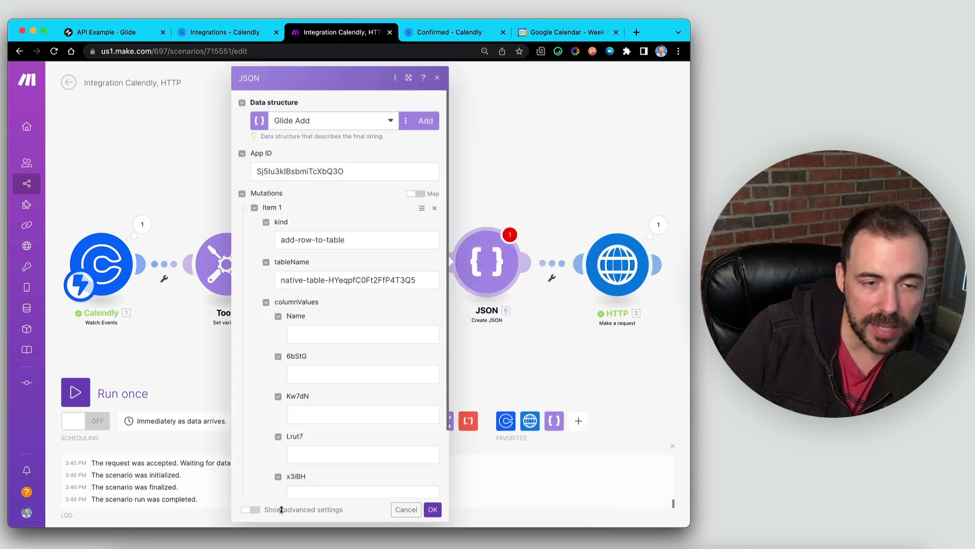
scroll(279, 376, "down", 3)
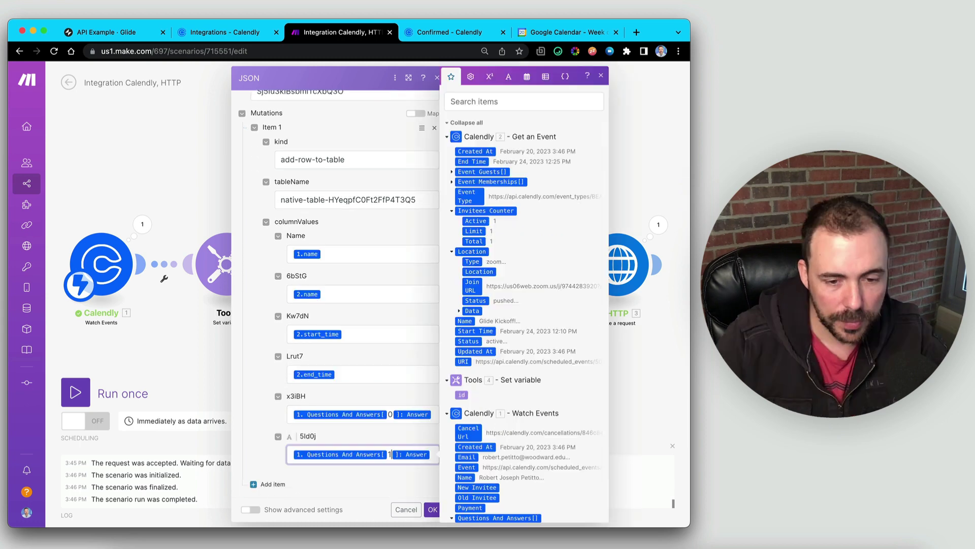
left_click(432, 510)
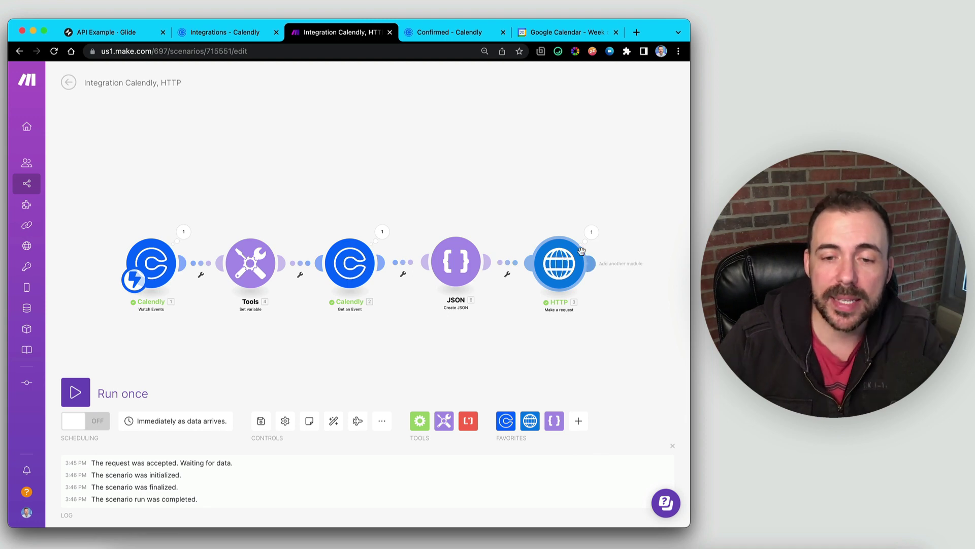
Replace the HTTP request content with module 6's JSON string and save the scenario
left_click(563, 260)
scroll(440, 349, "down", 5)
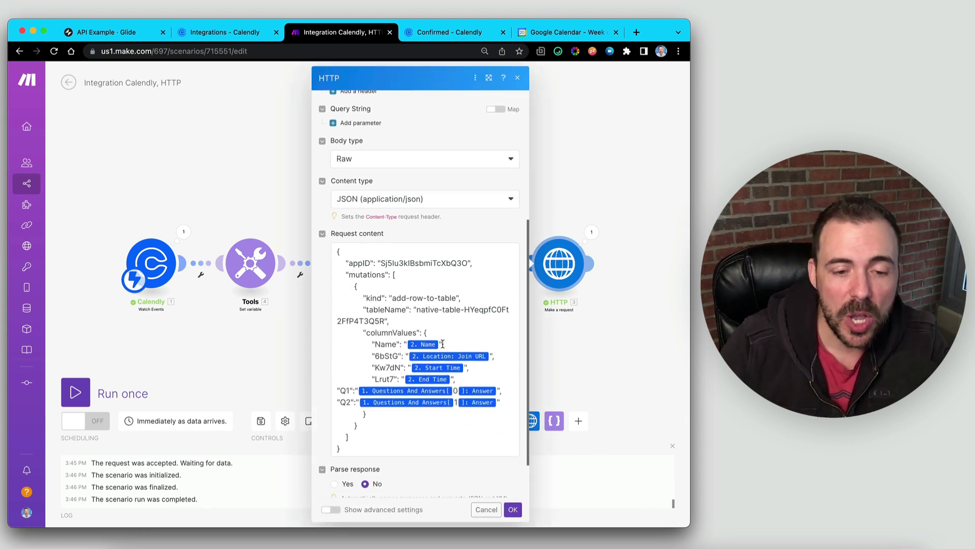
left_click_drag(344, 435, 333, 238)
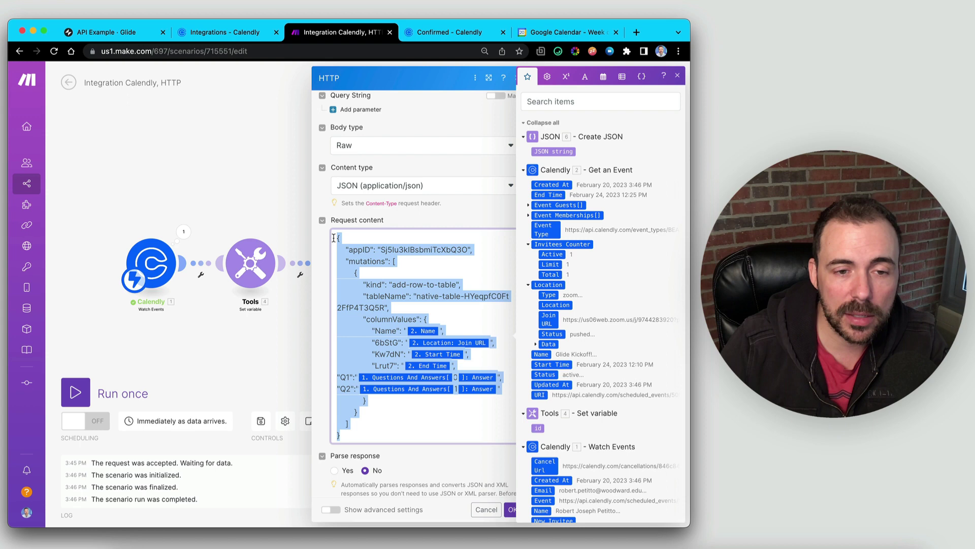
key("BackSpace")
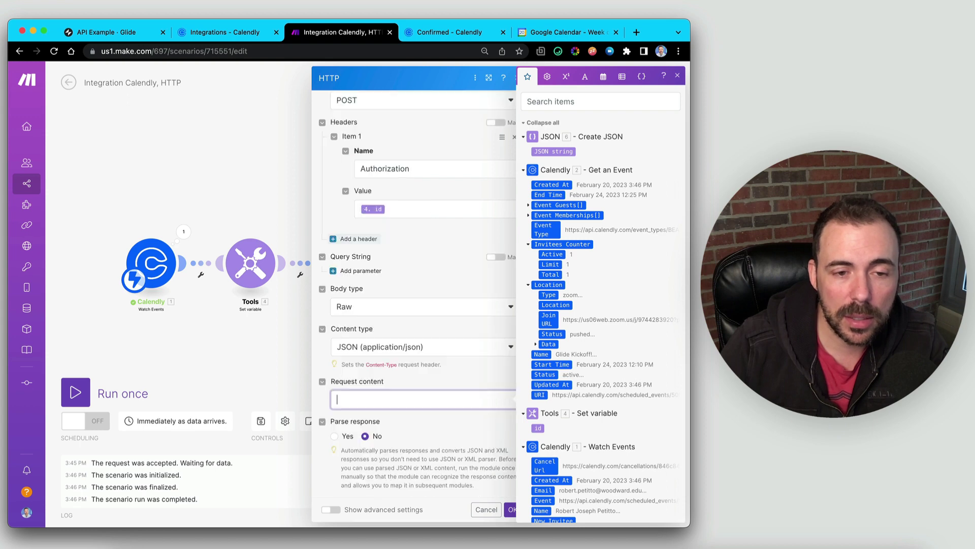
left_click(557, 151)
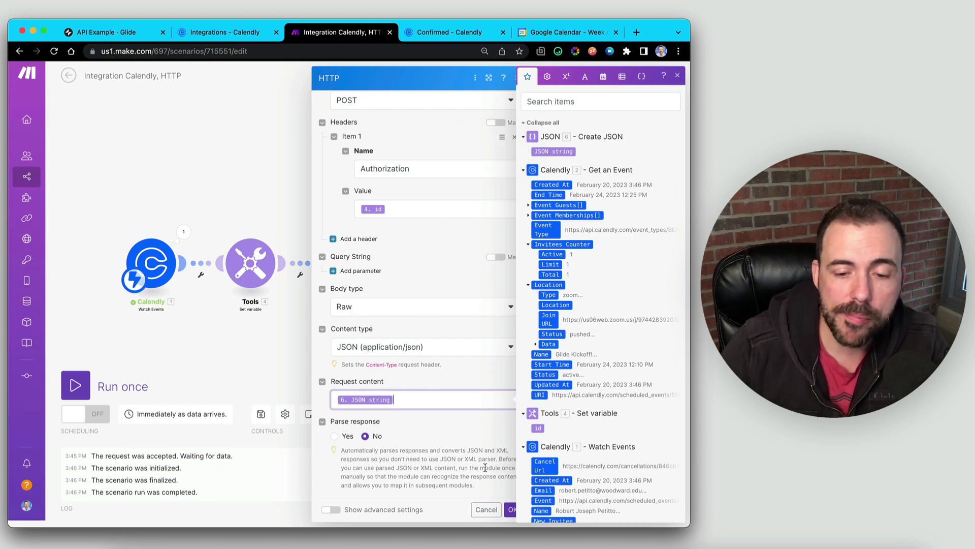
left_click(511, 509)
left_click(262, 429)
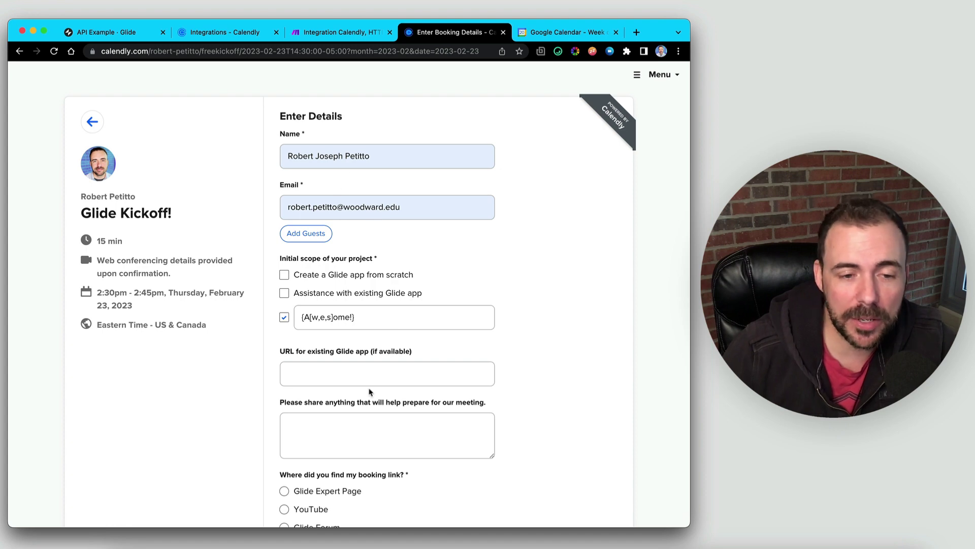
Review the Glide Kickoff! form answers and schedule it for 2:30pm, February 23, 2023
left_click_drag(373, 319, 299, 318)
scroll(385, 376, "down", 4)
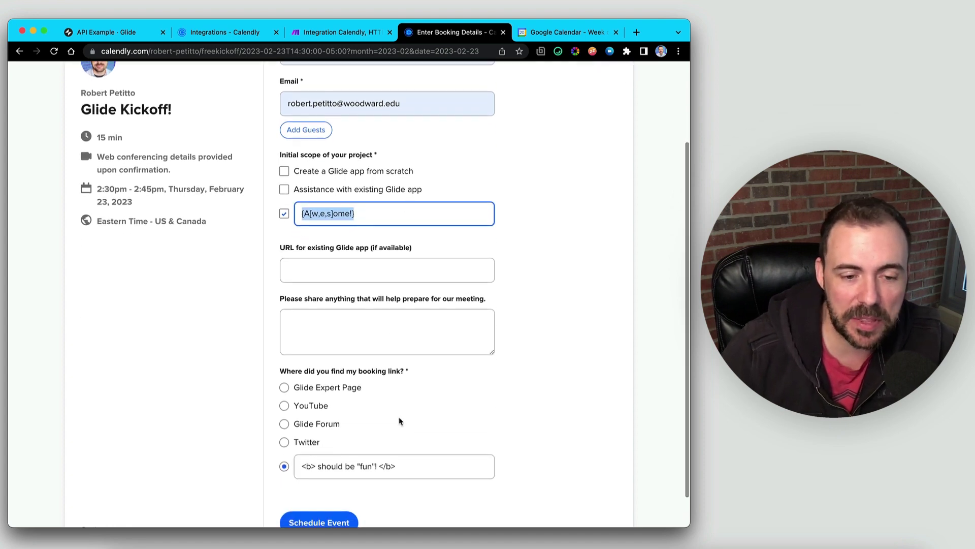
scroll(398, 420, "down", 2)
left_click_drag(405, 427, 288, 428)
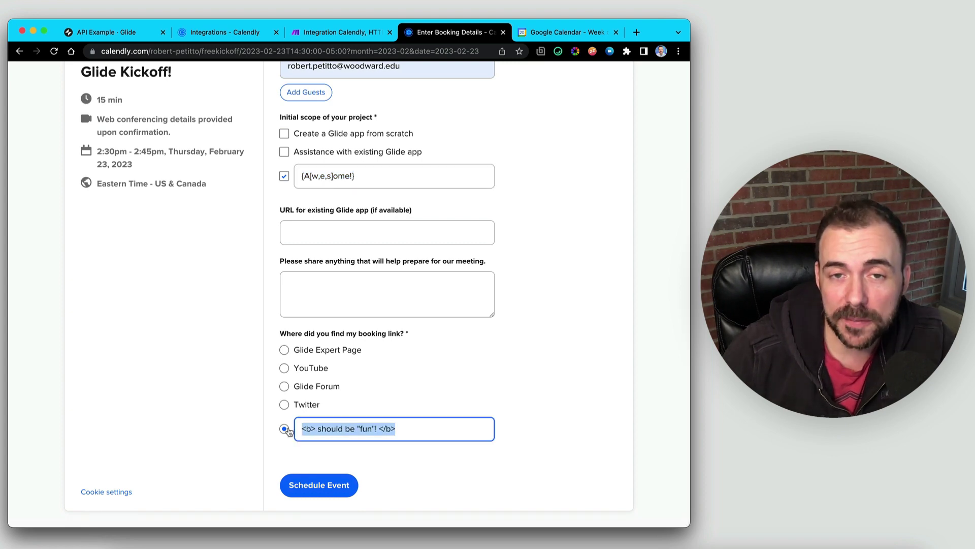
key("Right")
left_click(308, 487)
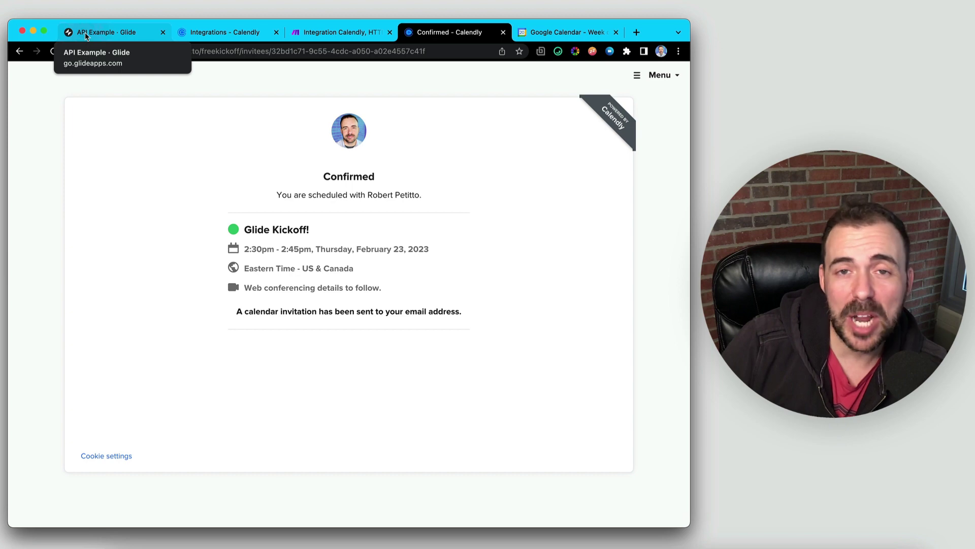
Inspect row 4 of the Calendly Events table and view its Q2 value '{A[w,e,s]ome!}'
left_click(102, 32)
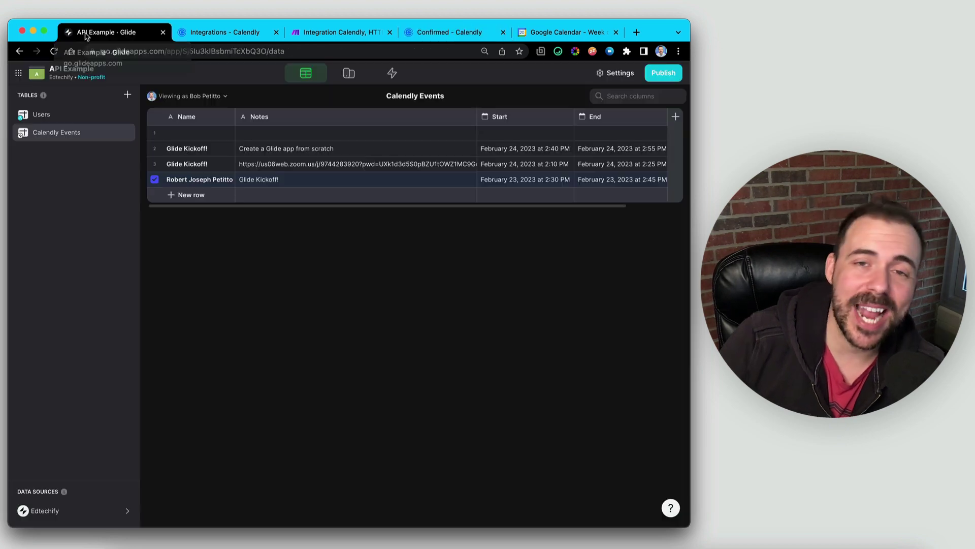
left_click(155, 181)
scroll(327, 188, "right", 3)
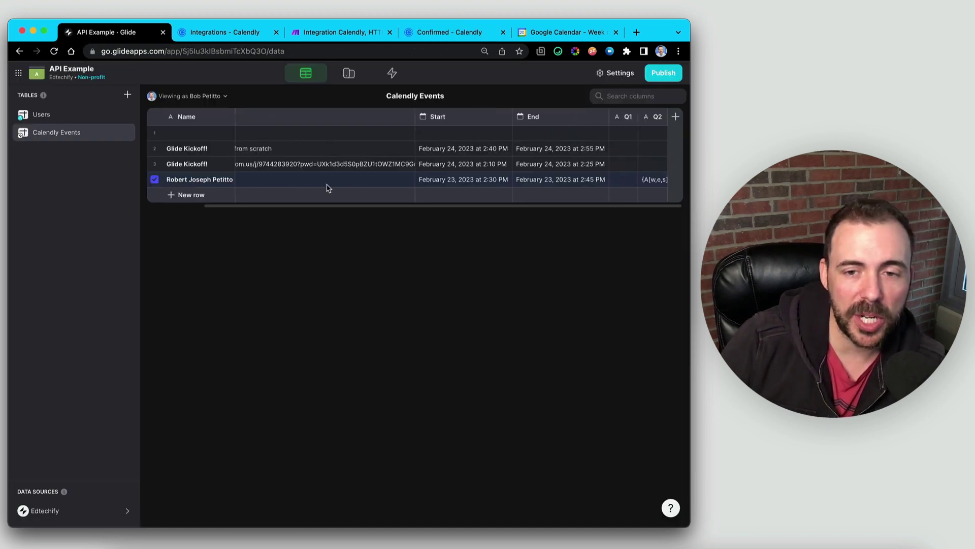
left_click(657, 182)
left_click(655, 181)
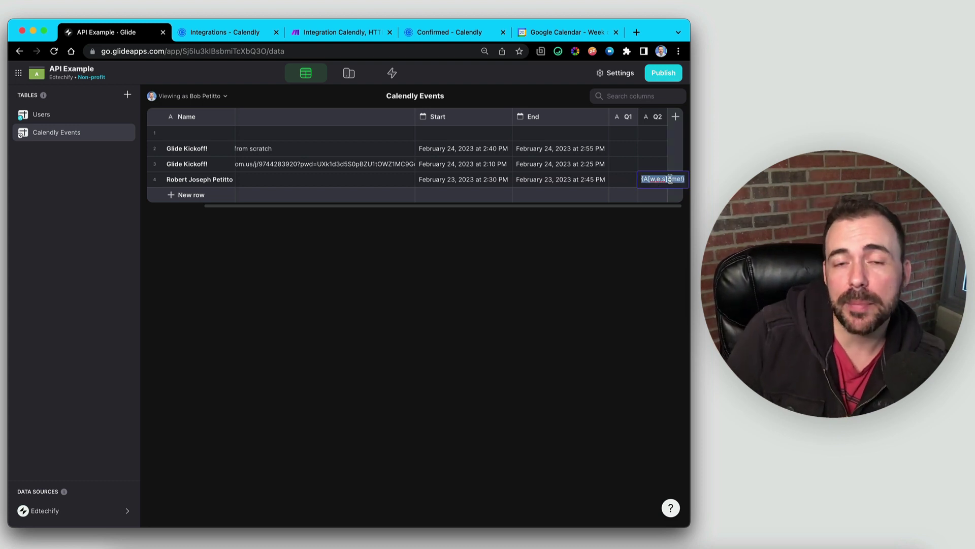
Go back to the Calendly-to-HTTP scenario in Make and stop its listening run
left_click(452, 32)
left_click(338, 32)
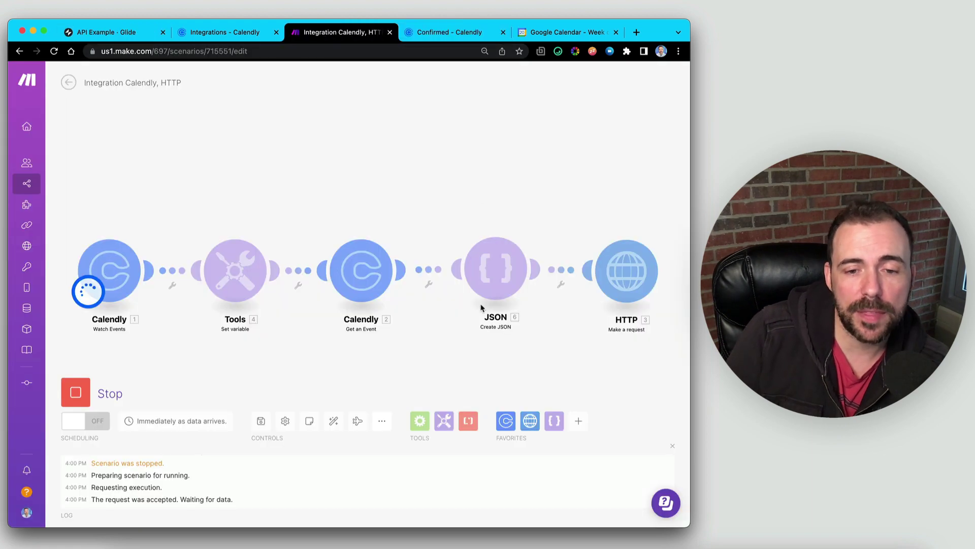
left_click(76, 395)
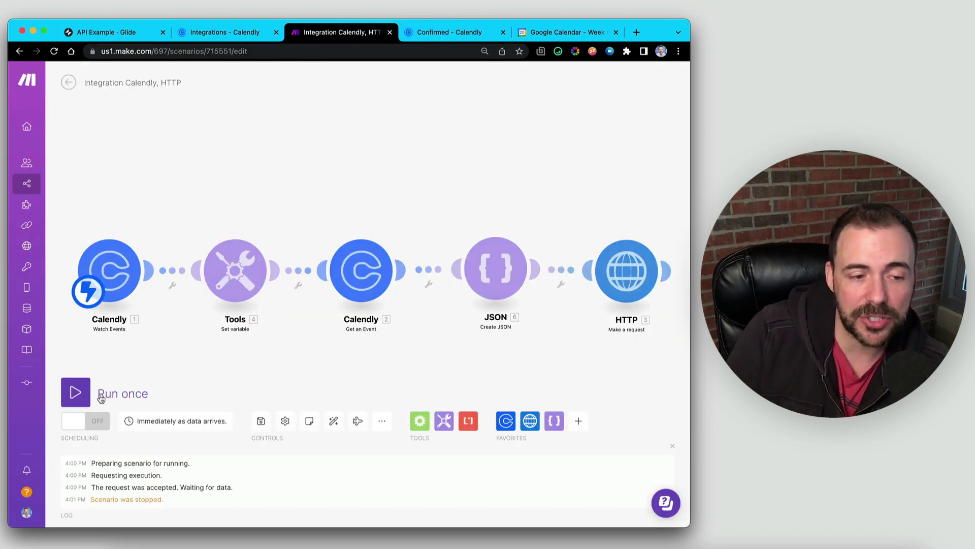